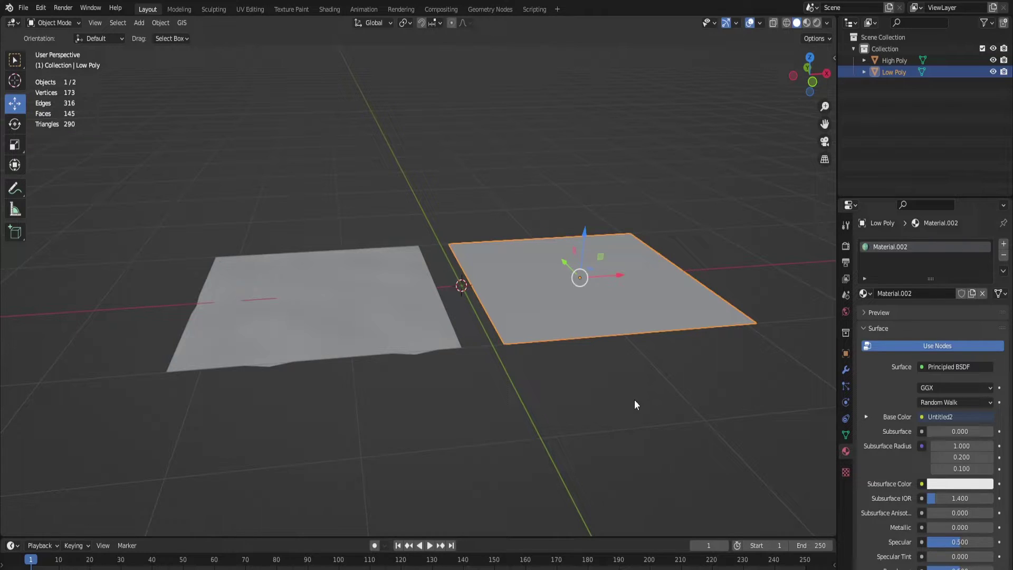
# - Examine the Low Poly plane's mesh in edit mode with all its geometry selected
pyautogui.press('Tab')
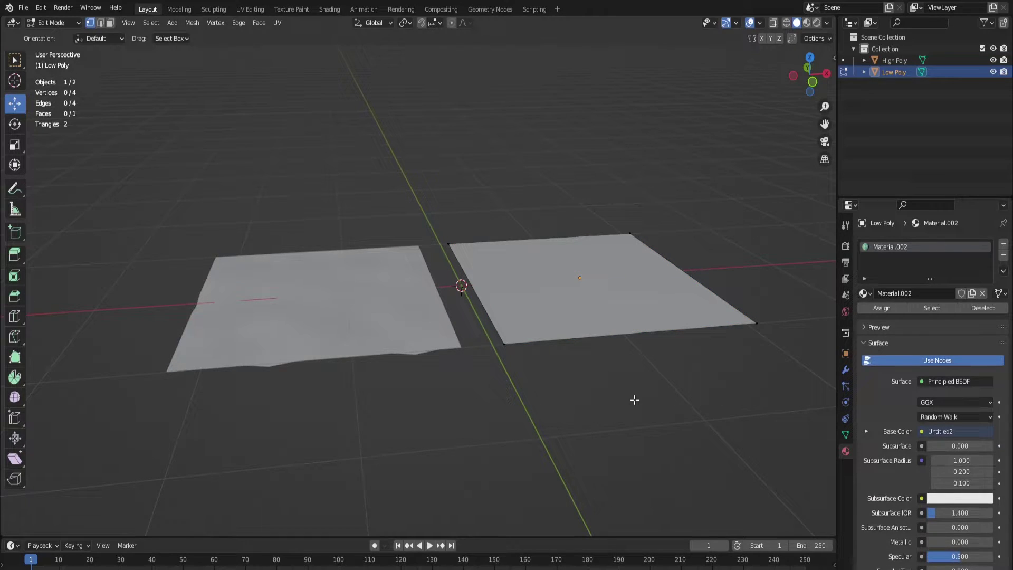
pyautogui.press('a')
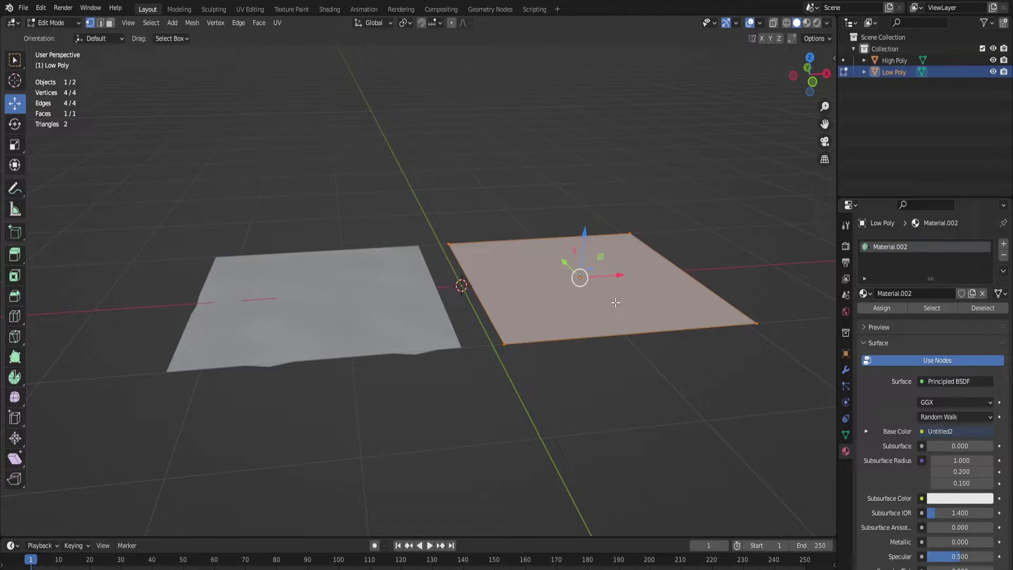
pyautogui.press('Tab')
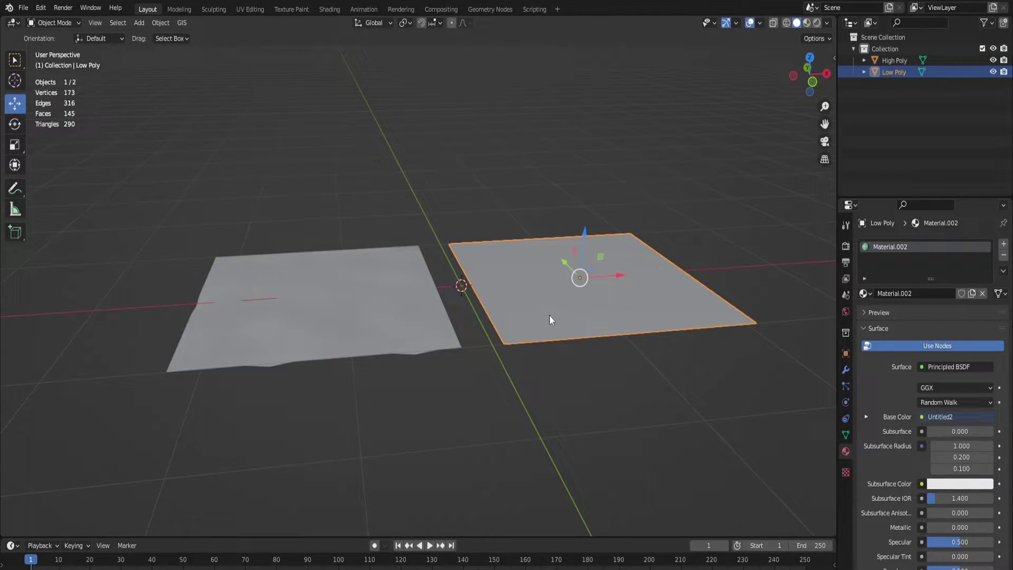
# - Examine the High Poly plane's mesh in edit mode, from the front view and in perspective
pyautogui.click(392, 310)
pyautogui.press('Tab')
pyautogui.press('a')
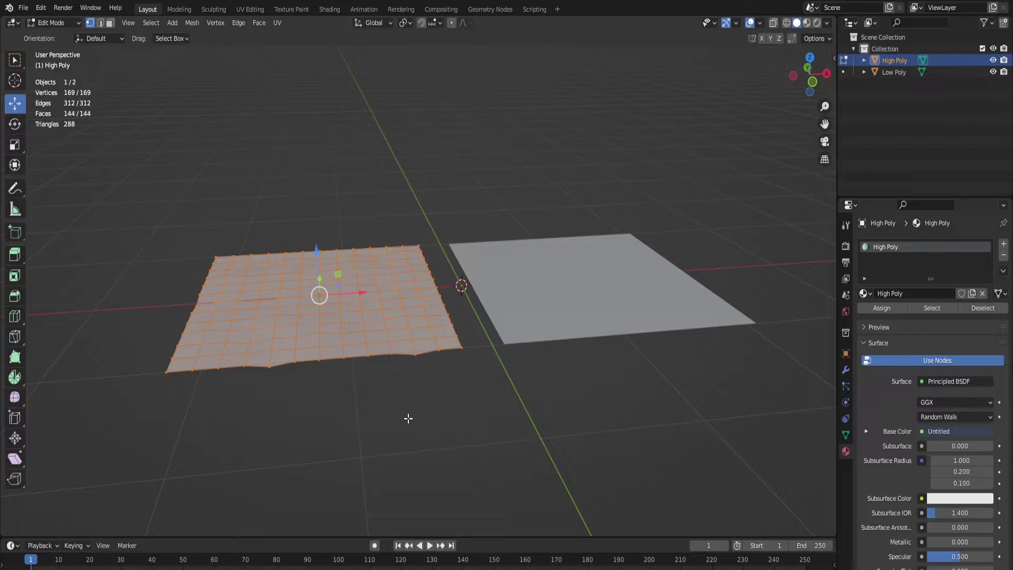
pyautogui.press('KP_7')
pyautogui.press('KP_1')
pyautogui.press('Tab')
pyautogui.click(306, 306)
pyautogui.click(297, 290)
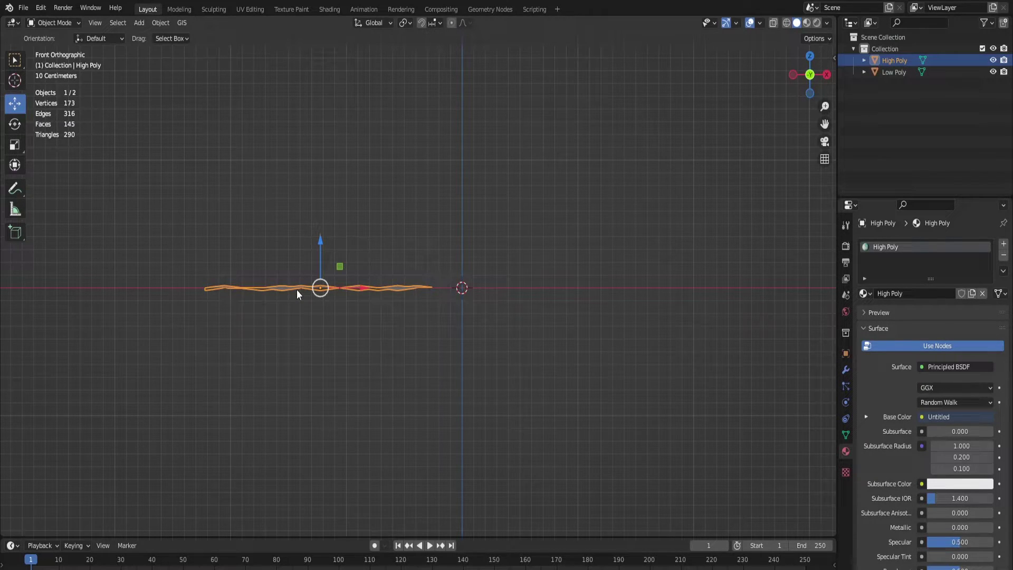
pyautogui.moveTo(411, 290); pyautogui.dragTo(375, 403, button='middle')
pyautogui.press('Tab')
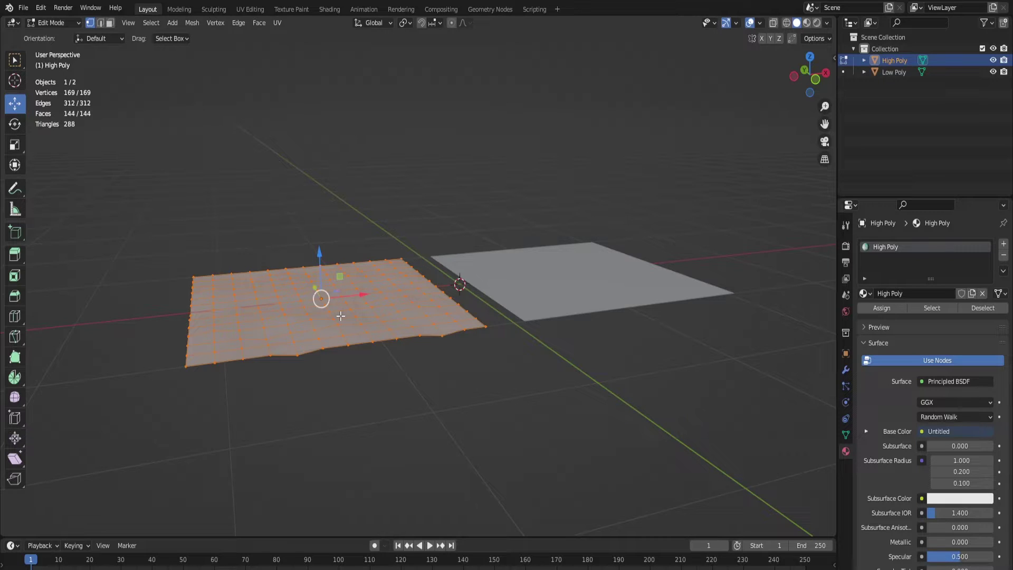
pyautogui.press('Tab')
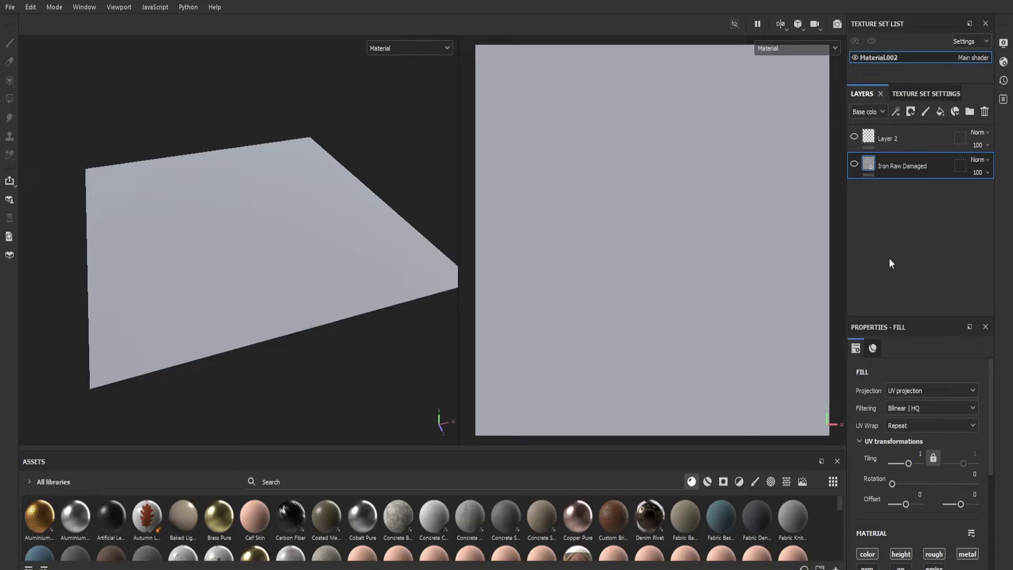
# - Switch to Substance 3D Painter and show the Iron Raw Damaged layer on both the low-poly and high-poly planes
pyautogui.scroll(-1, 646, 264)
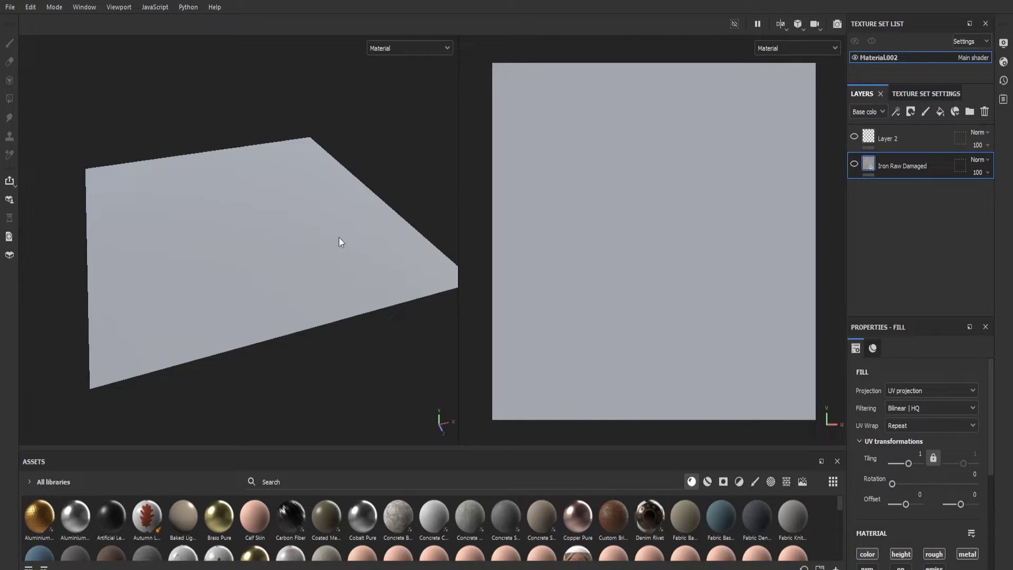
pyautogui.click(854, 164)
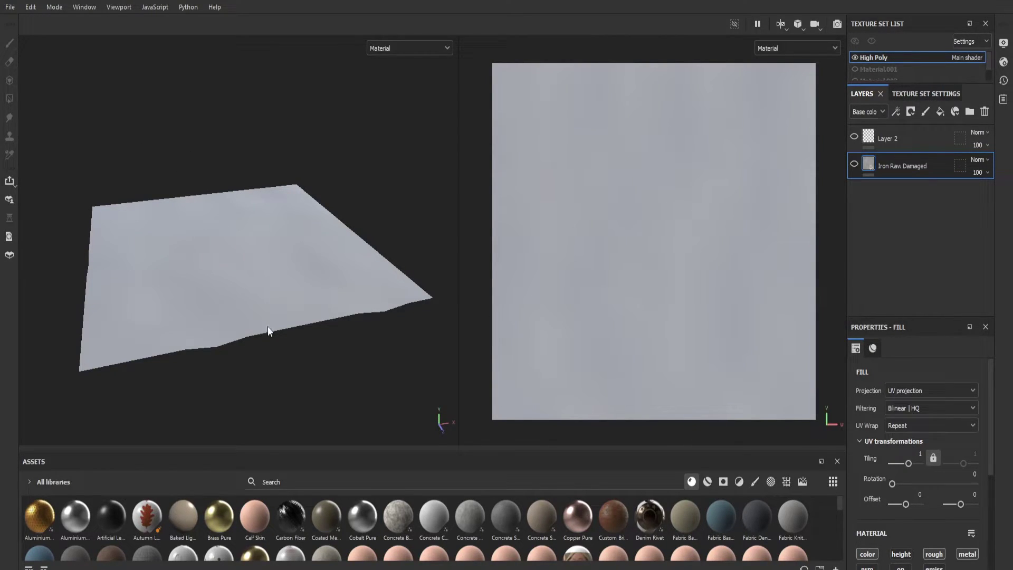
pyautogui.moveTo(313, 382)
pyautogui.keyDown('alt'); pyautogui.mouseDown()
pyautogui.moveTo(307, 355)
pyautogui.moveTo(291, 390)
pyautogui.moveTo(299, 351)
pyautogui.moveTo(265, 325)
pyautogui.moveTo(309, 388)
pyautogui.mouseUp(); pyautogui.keyUp('alt')
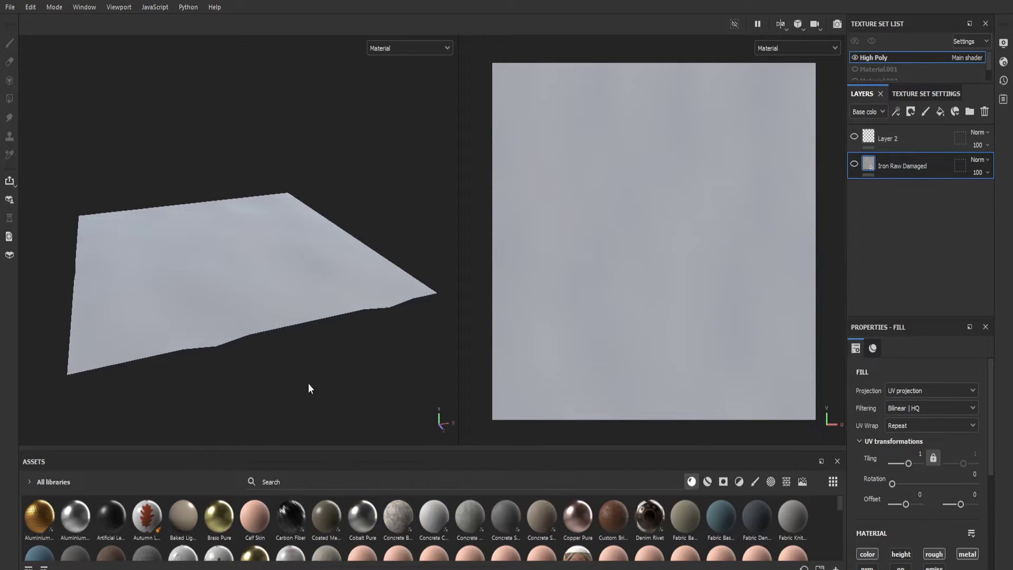
pyautogui.click(855, 167)
pyautogui.keyDown('alt'); pyautogui.moveTo(288, 353); pyautogui.dragTo(327, 362); pyautogui.keyUp('alt')
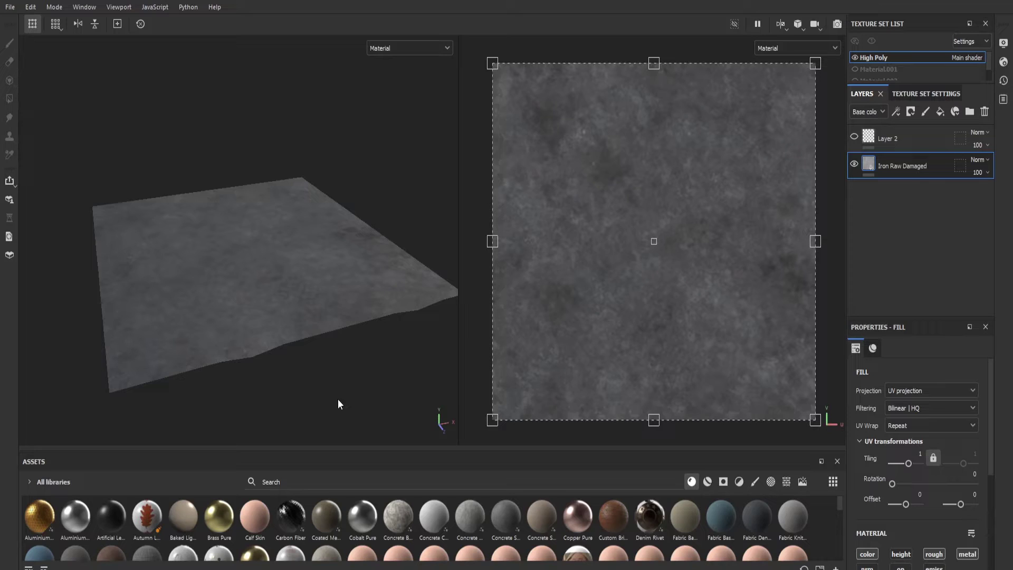
# - Compare how the iron material looks on the low-poly and high-poly planes from different angles
pyautogui.keyDown('alt'); pyautogui.moveTo(334, 419); pyautogui.dragTo(366, 285); pyautogui.keyUp('alt')
pyautogui.keyDown('alt'); pyautogui.moveTo(366, 285); pyautogui.dragTo(348, 340, button='middle'); pyautogui.keyUp('alt')
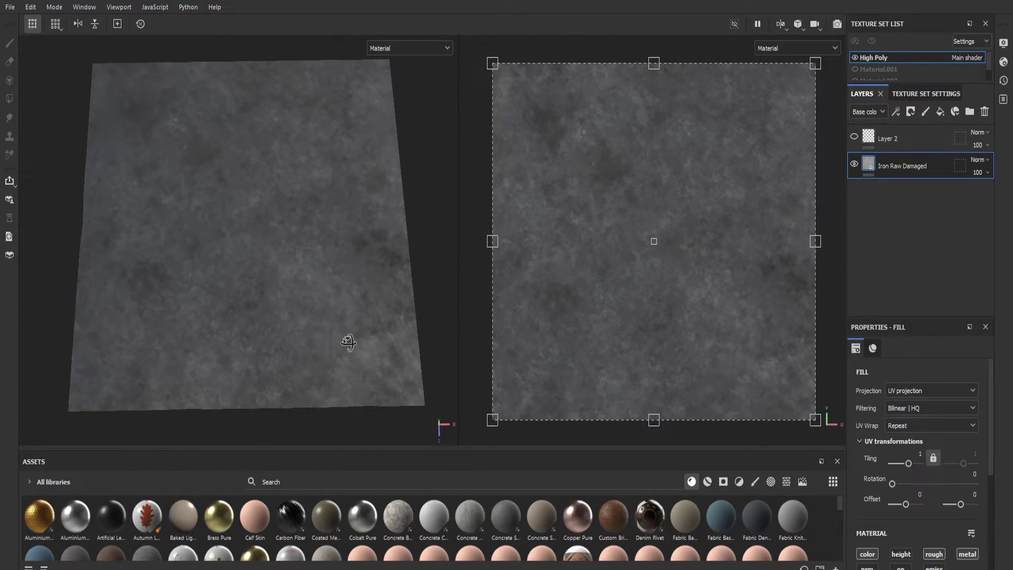
pyautogui.keyDown('alt'); pyautogui.moveTo(344, 349); pyautogui.dragTo(350, 344); pyautogui.keyUp('alt')
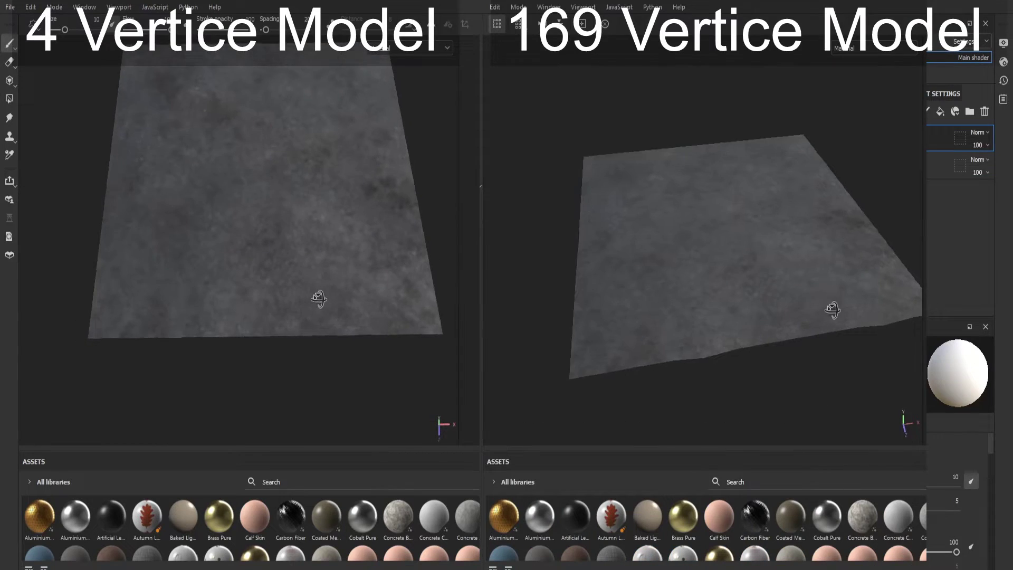
pyautogui.keyDown('alt'); pyautogui.moveTo(319, 296); pyautogui.dragTo(305, 350); pyautogui.keyUp('alt')
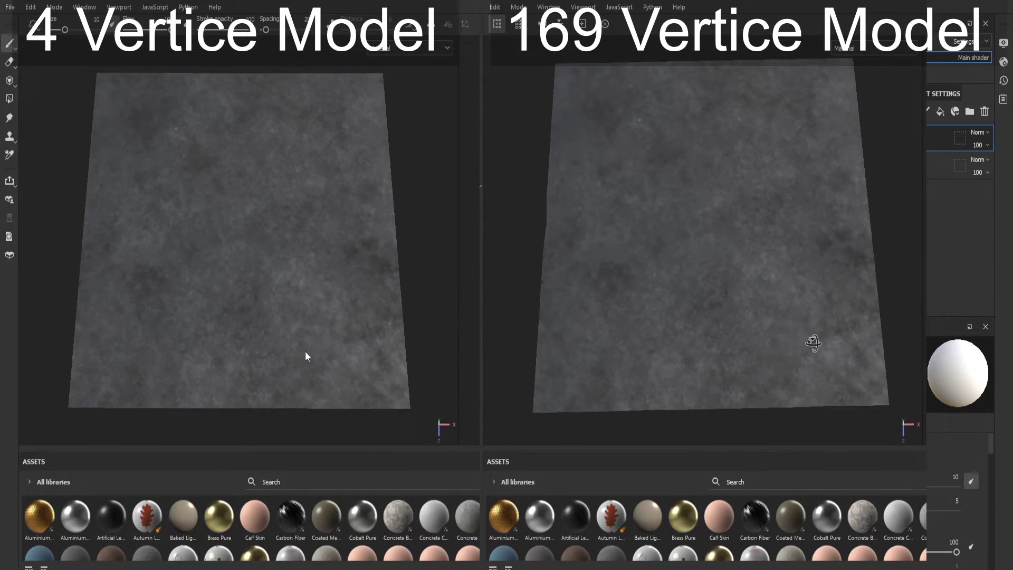
pyautogui.keyDown('alt'); pyautogui.moveTo(809, 344); pyautogui.dragTo(818, 344); pyautogui.keyUp('alt')
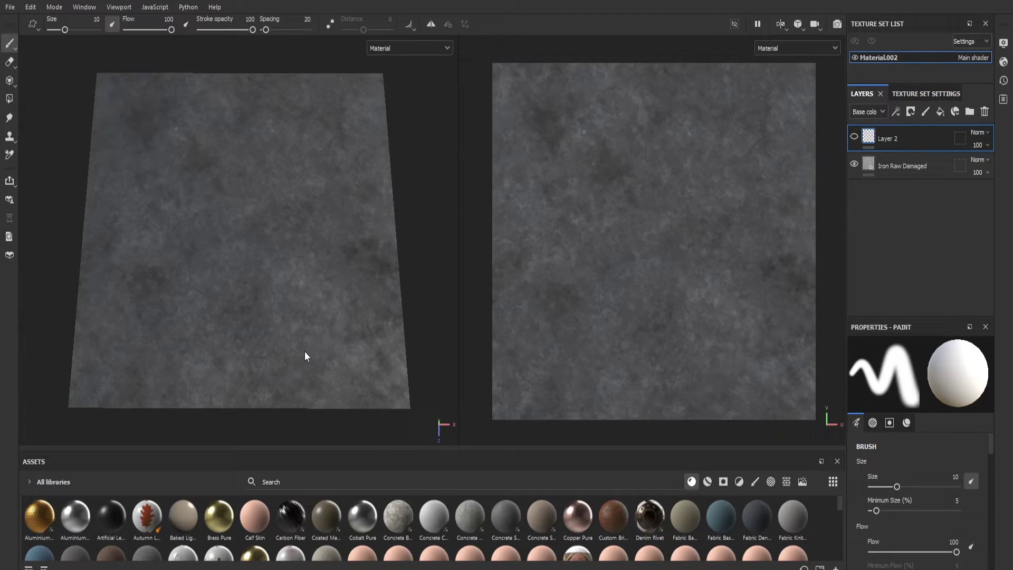
# - Show Layer 2 on the low-poly plane and display its Normal+Height+Mesh channel
pyautogui.click(854, 137)
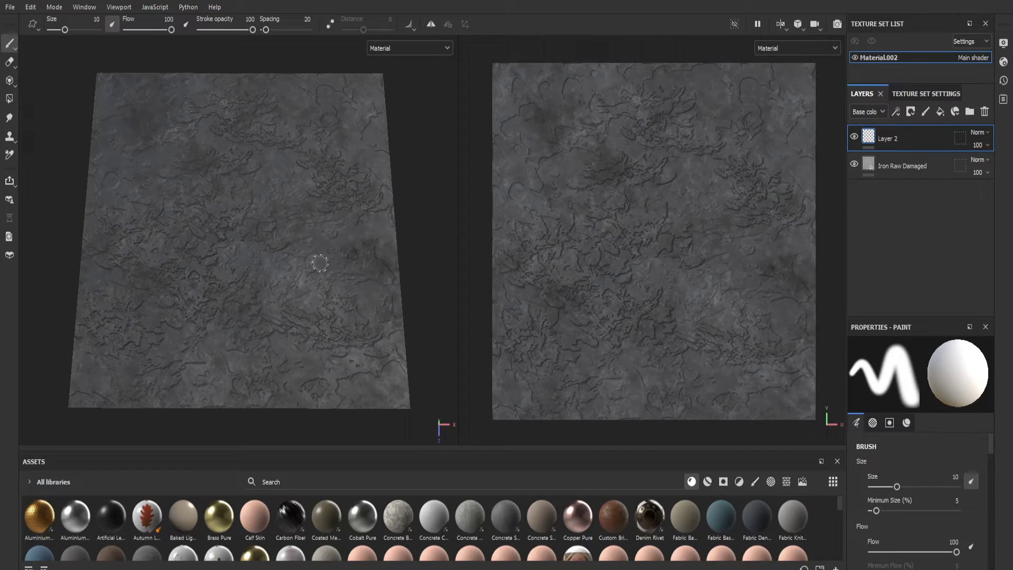
pyautogui.keyDown('alt'); pyautogui.moveTo(285, 282); pyautogui.dragTo(301, 217); pyautogui.keyUp('alt')
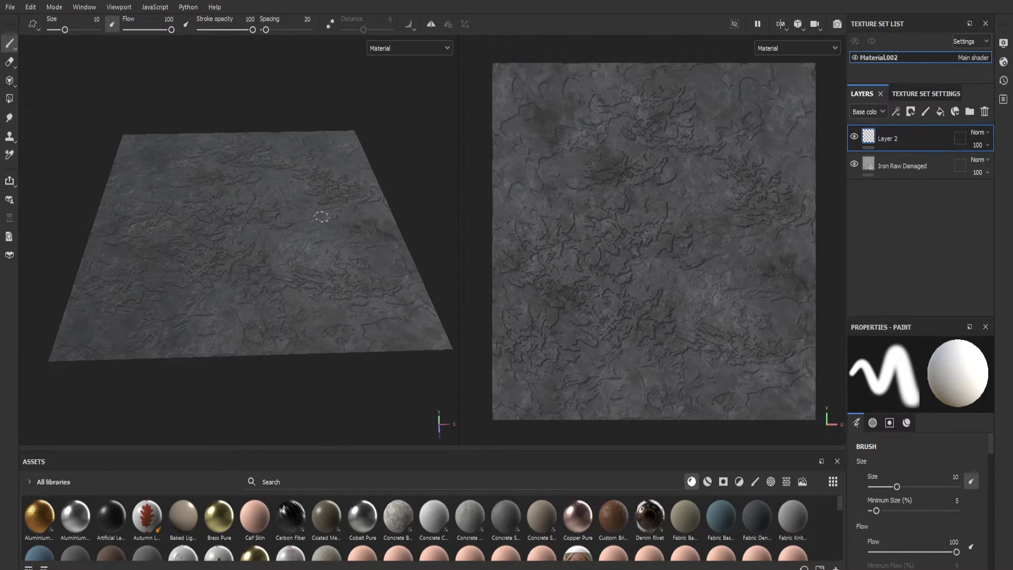
pyautogui.click(872, 139)
pyautogui.press('c')
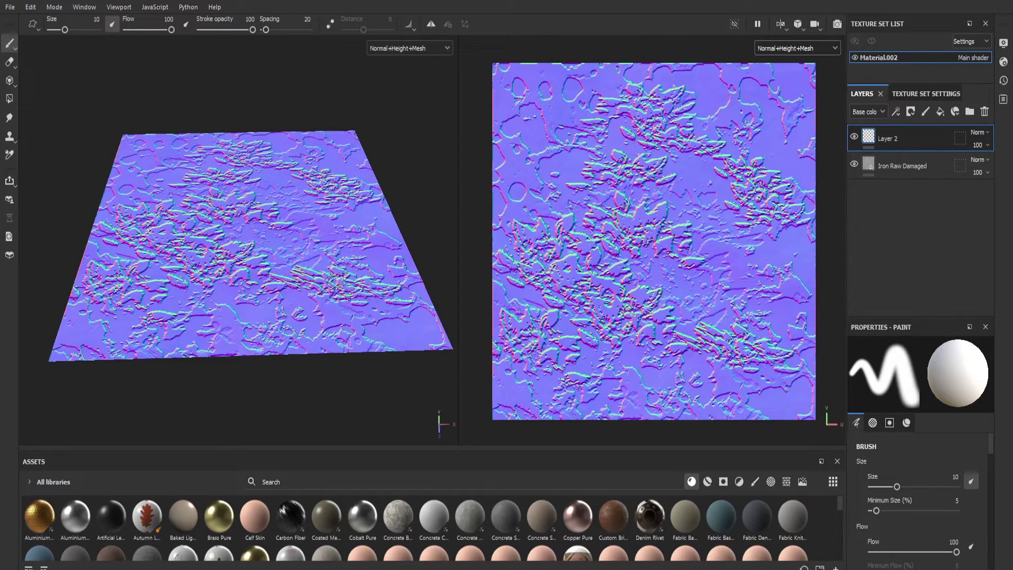
# - Hide Layer 2 and turn off the height channel of the Iron Raw Damaged fill on the low-poly plane
pyautogui.click(854, 136)
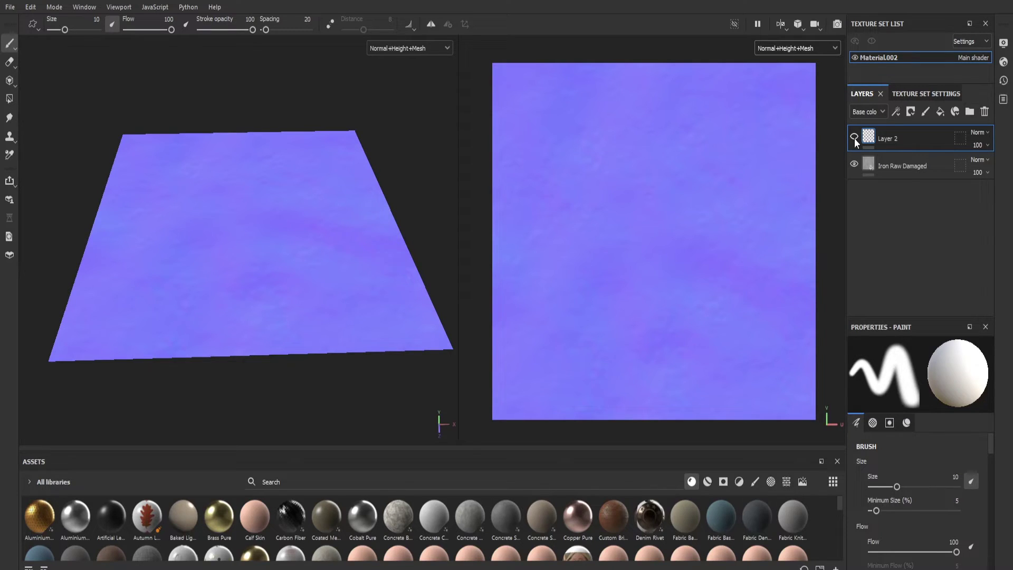
pyautogui.click(891, 161)
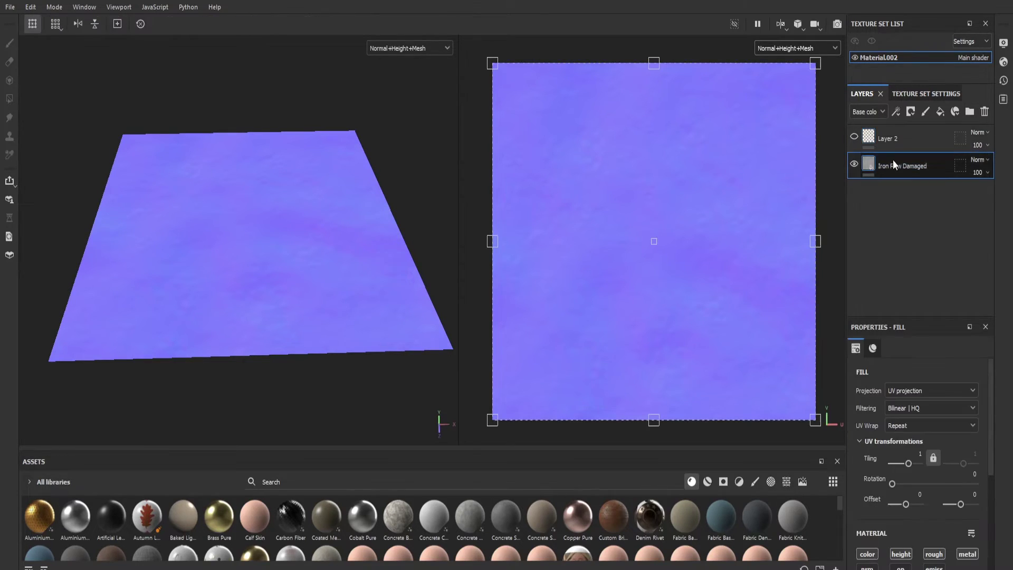
pyautogui.scroll(-3, 917, 488)
pyautogui.click(906, 484)
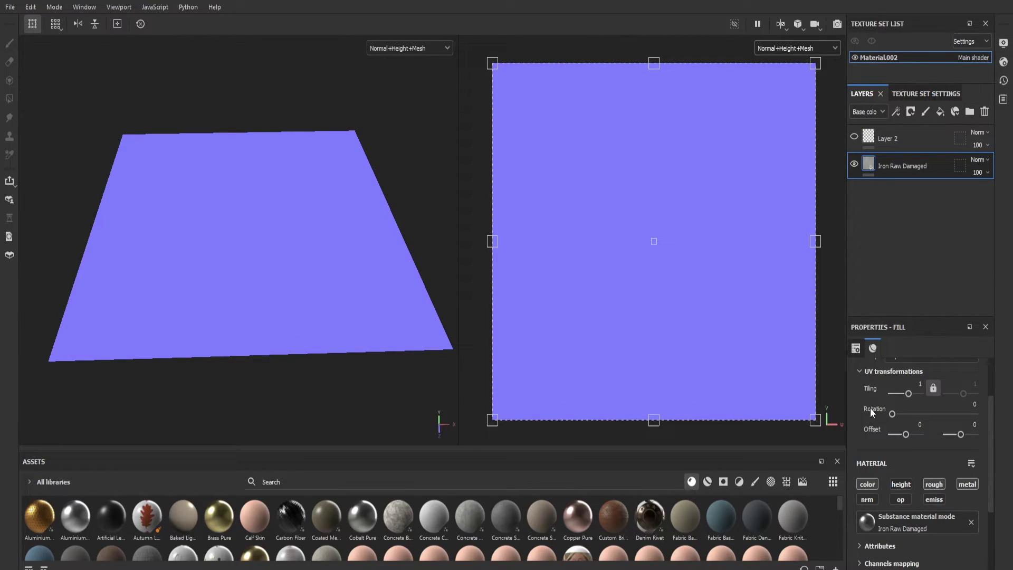
# - Show Layer 2 again on the low-poly plane and return to the Material display
pyautogui.click(854, 136)
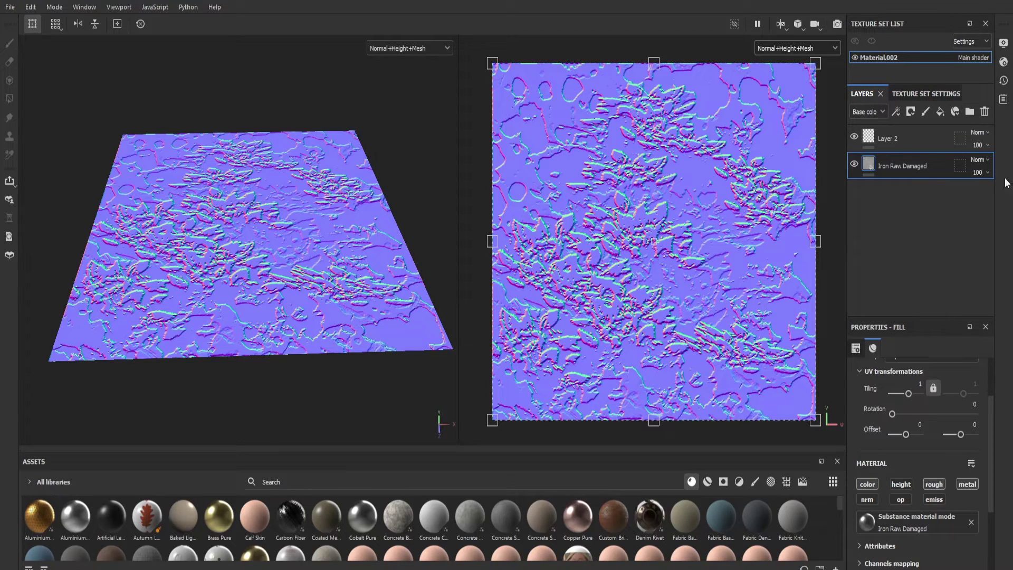
pyautogui.press('m')
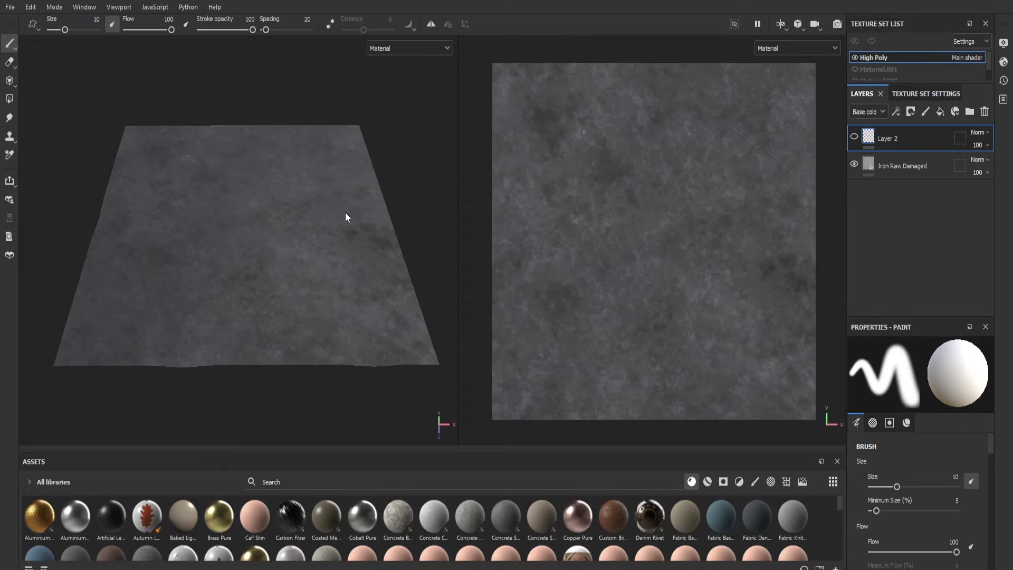
# - Examine the high-poly plane edge-on and from above, and compare its surface with Layer 2 shown and hidden
pyautogui.moveTo(346, 215)
pyautogui.keyDown('alt'); pyautogui.mouseDown()
pyautogui.moveTo(358, 228)
pyautogui.moveTo(362, 151)
pyautogui.mouseUp(); pyautogui.keyUp('alt')
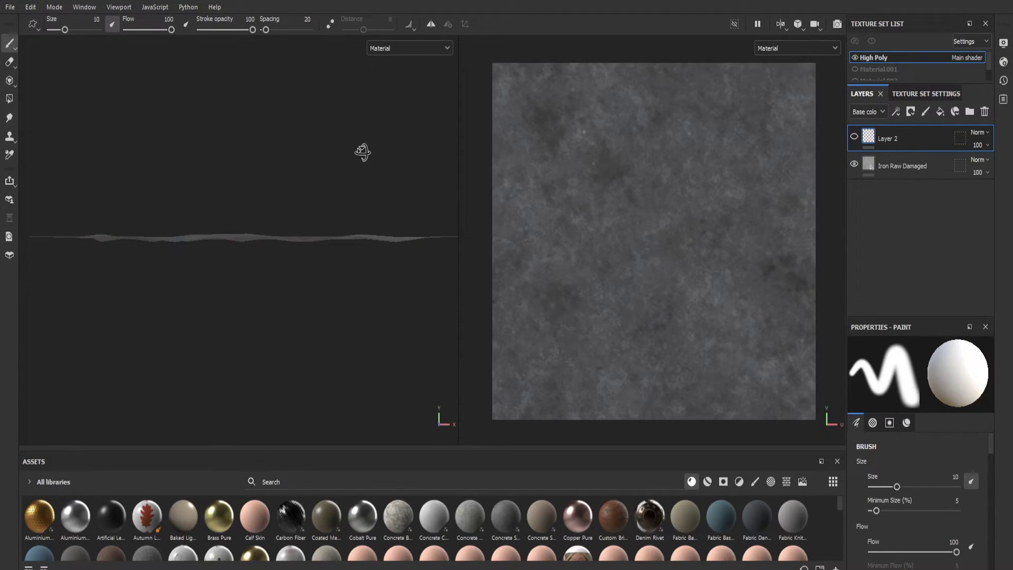
pyautogui.keyDown('alt'); pyautogui.moveTo(317, 199); pyautogui.dragTo(315, 286); pyautogui.keyUp('alt')
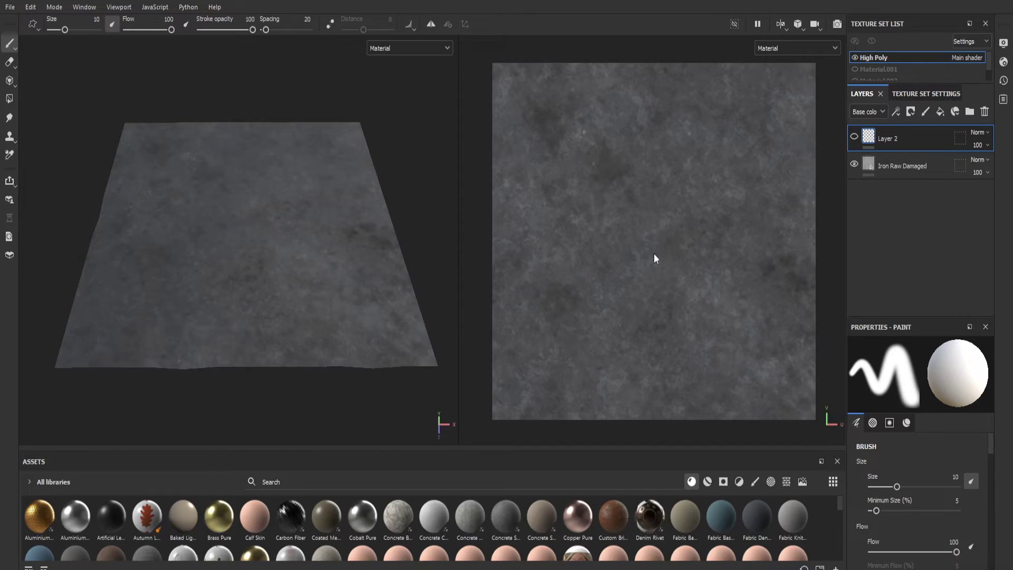
pyautogui.click(855, 139)
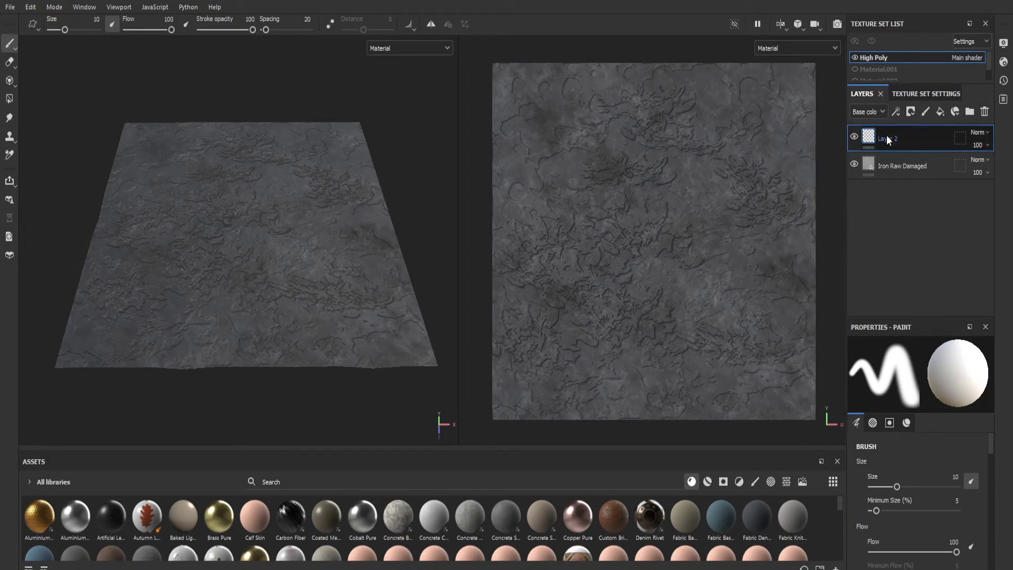
pyautogui.click(855, 137)
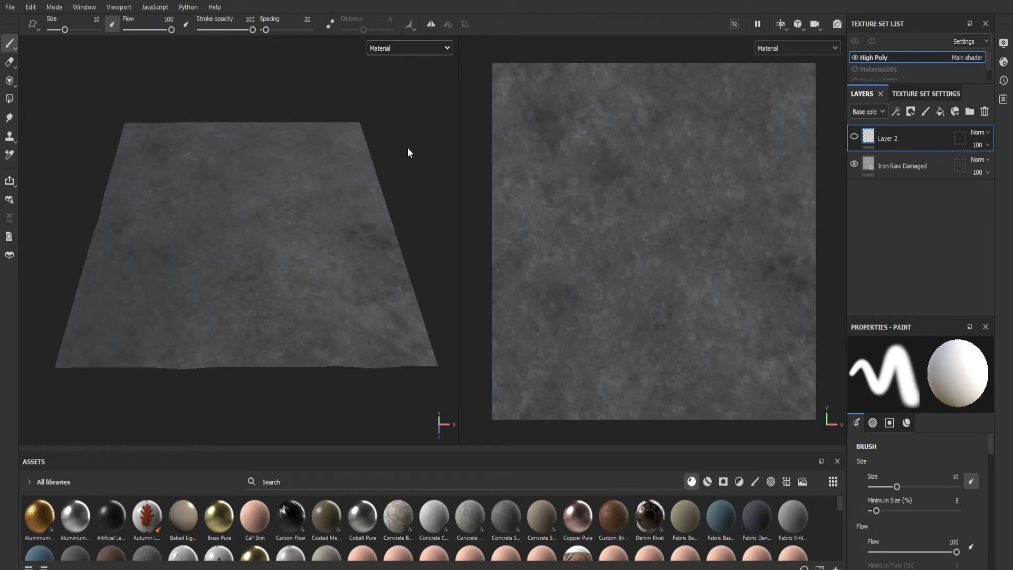
# - Show Layer 2 on the high-poly plane while viewing Normal+Height+Mesh, and return to the Material display
pyautogui.press('c')
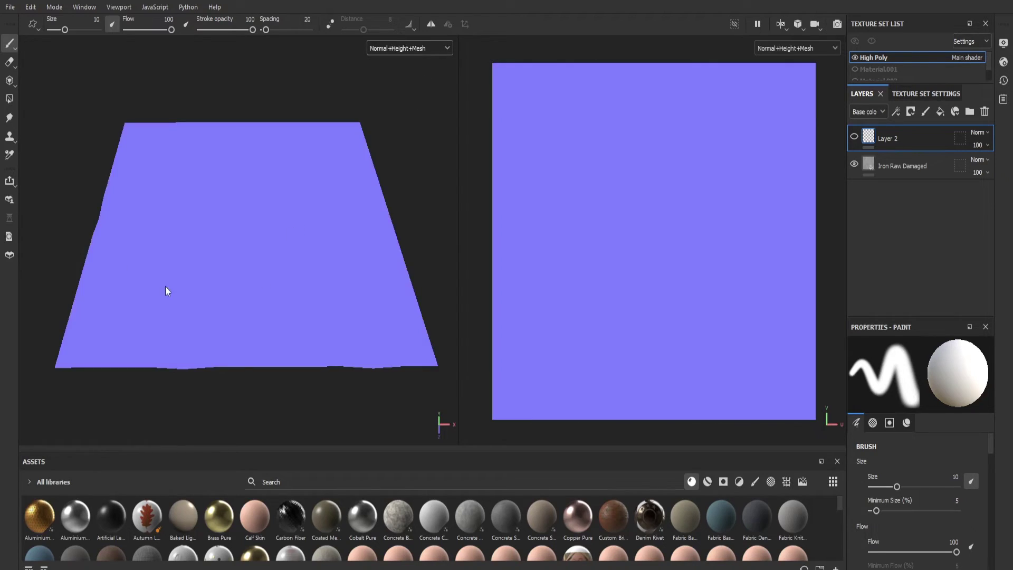
pyautogui.click(854, 136)
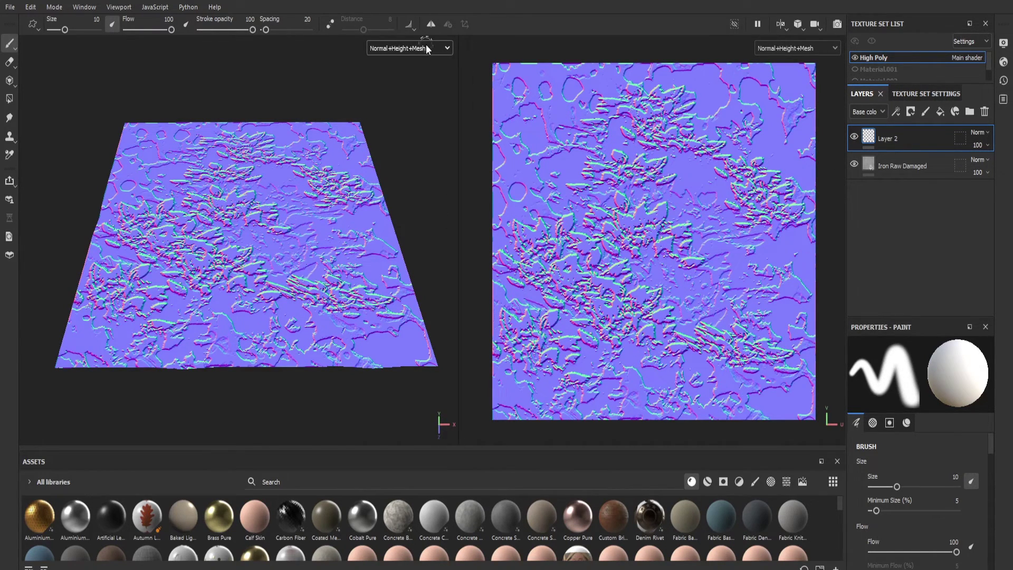
pyautogui.press('m')
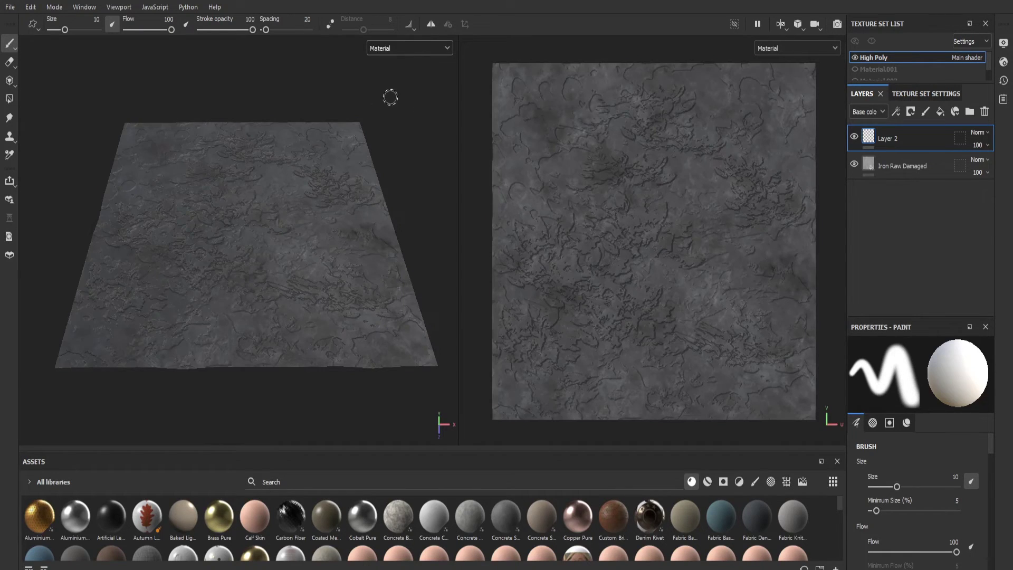